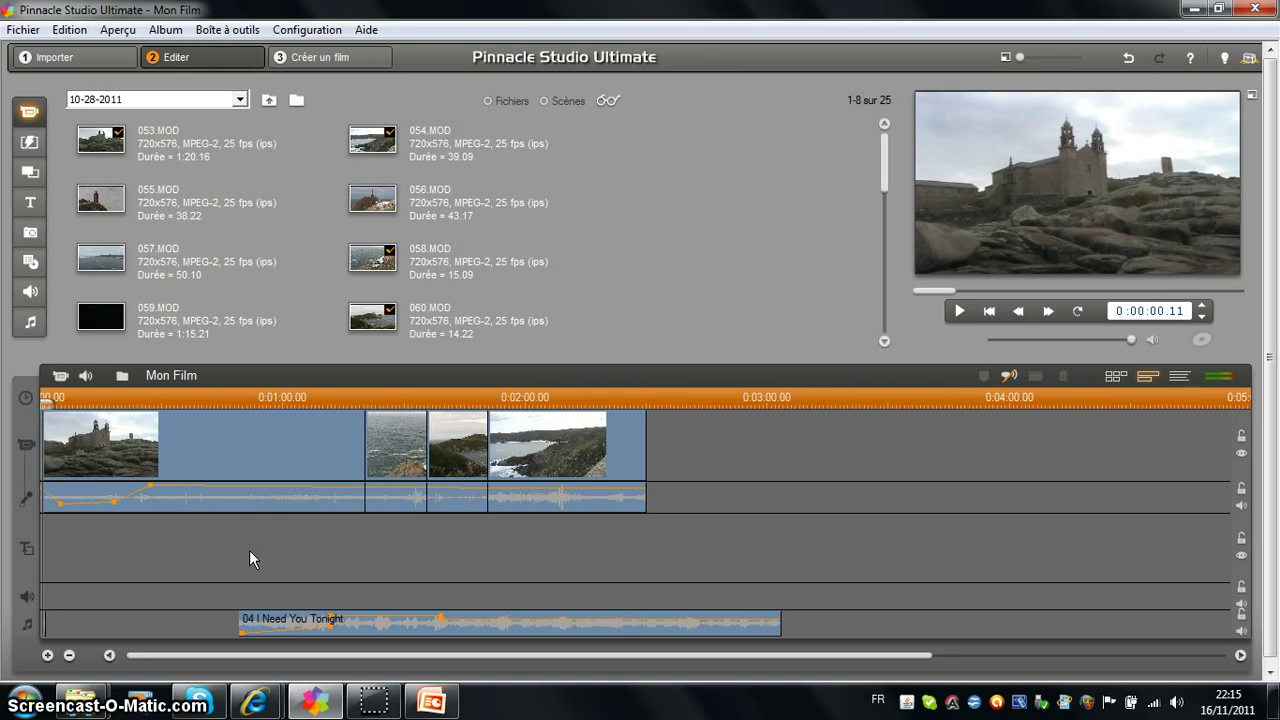
# - Trim the first timeline clip, 053, to start at 0:00:09.18 and end at 0:01:04.14, and close its properties
pyautogui.click(210, 446)
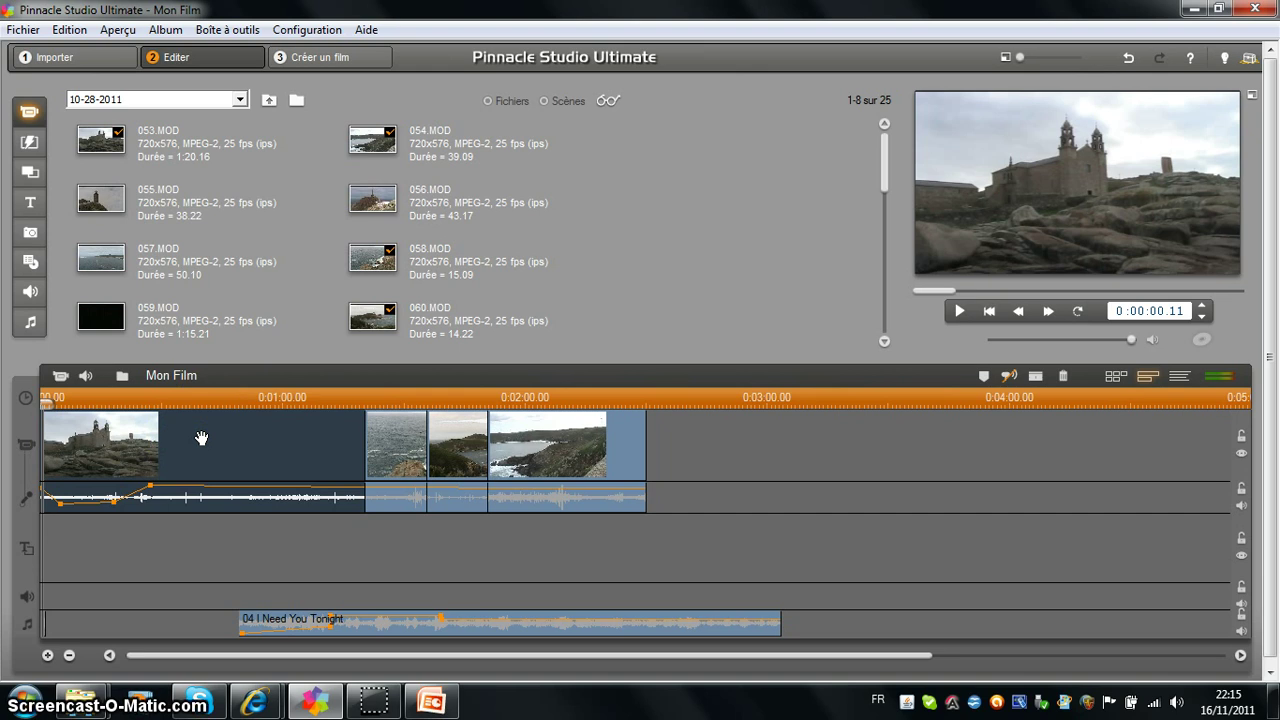
pyautogui.doubleClick(201, 438)
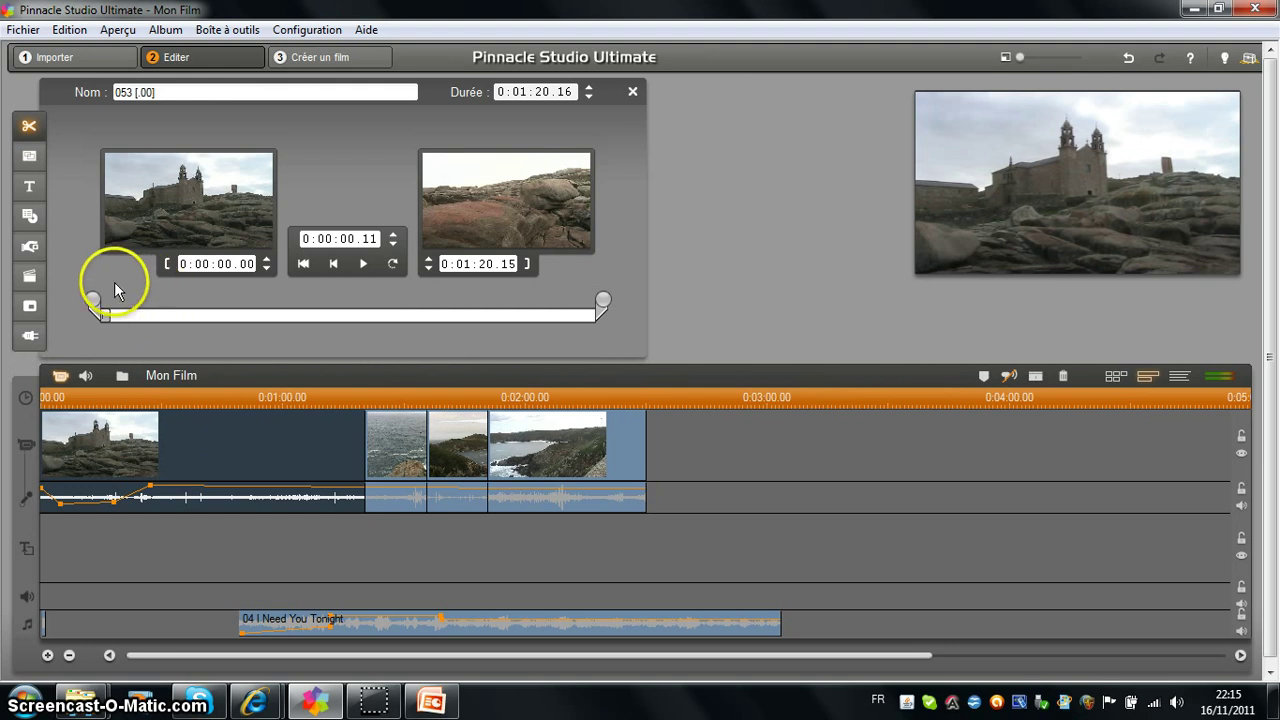
pyautogui.moveTo(90, 298); pyautogui.dragTo(150, 306)
pyautogui.moveTo(603, 298); pyautogui.dragTo(530, 300)
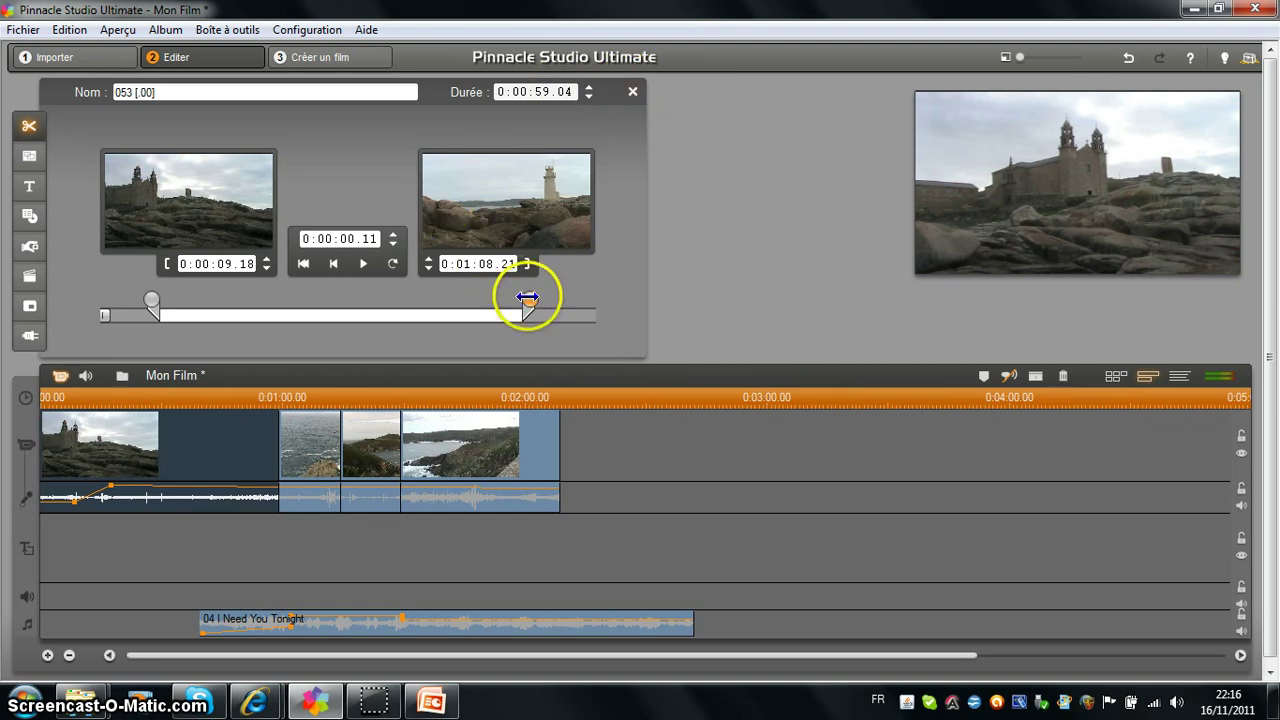
pyautogui.moveTo(530, 299); pyautogui.dragTo(503, 303)
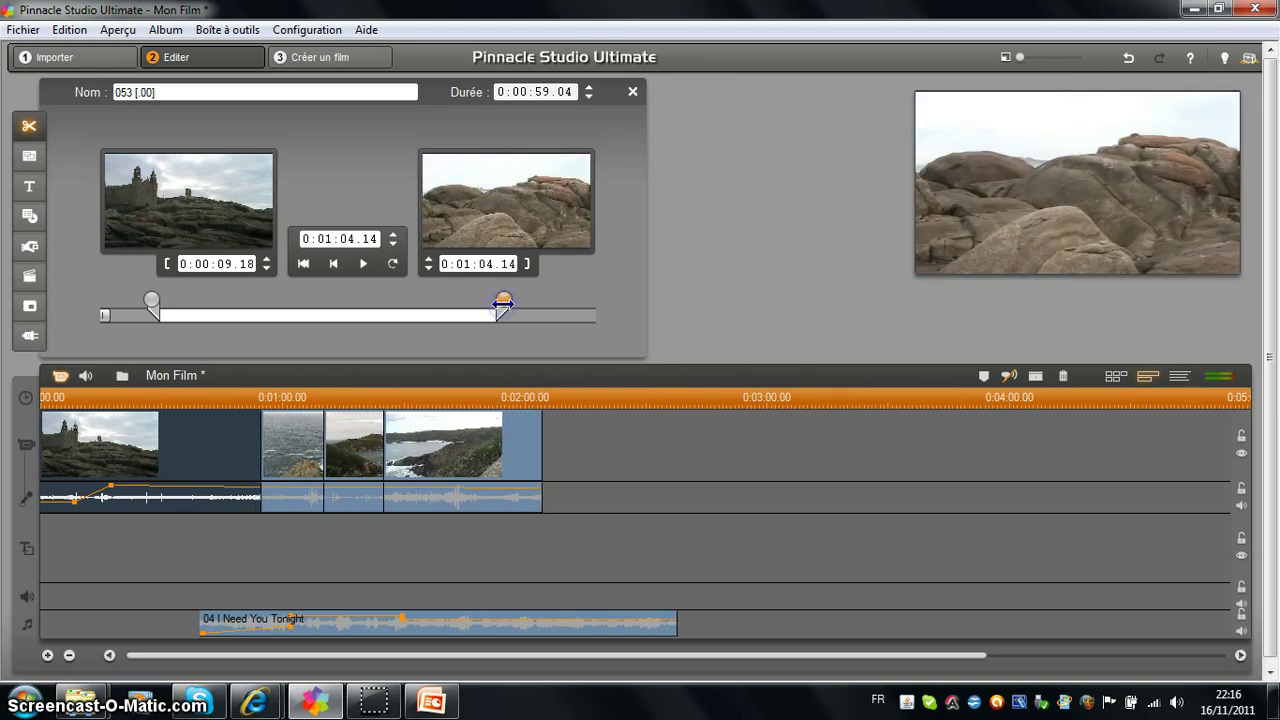
pyautogui.click(636, 93)
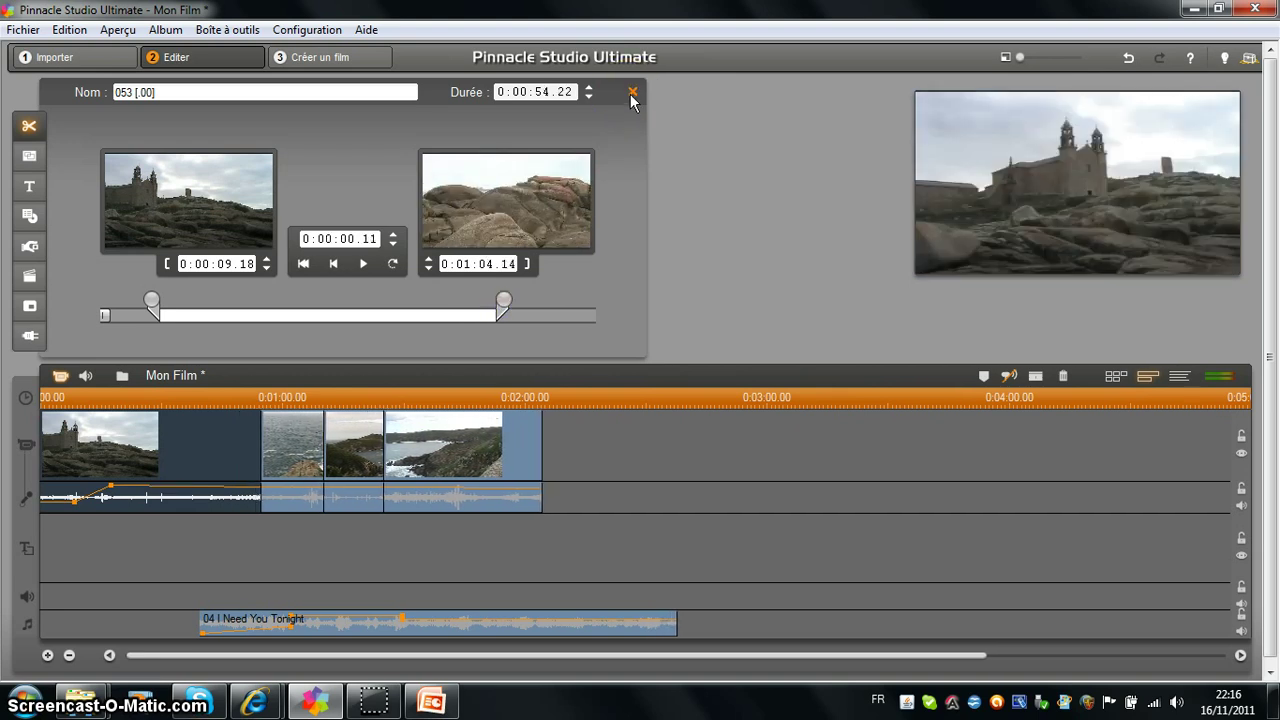
pyautogui.click(630, 94)
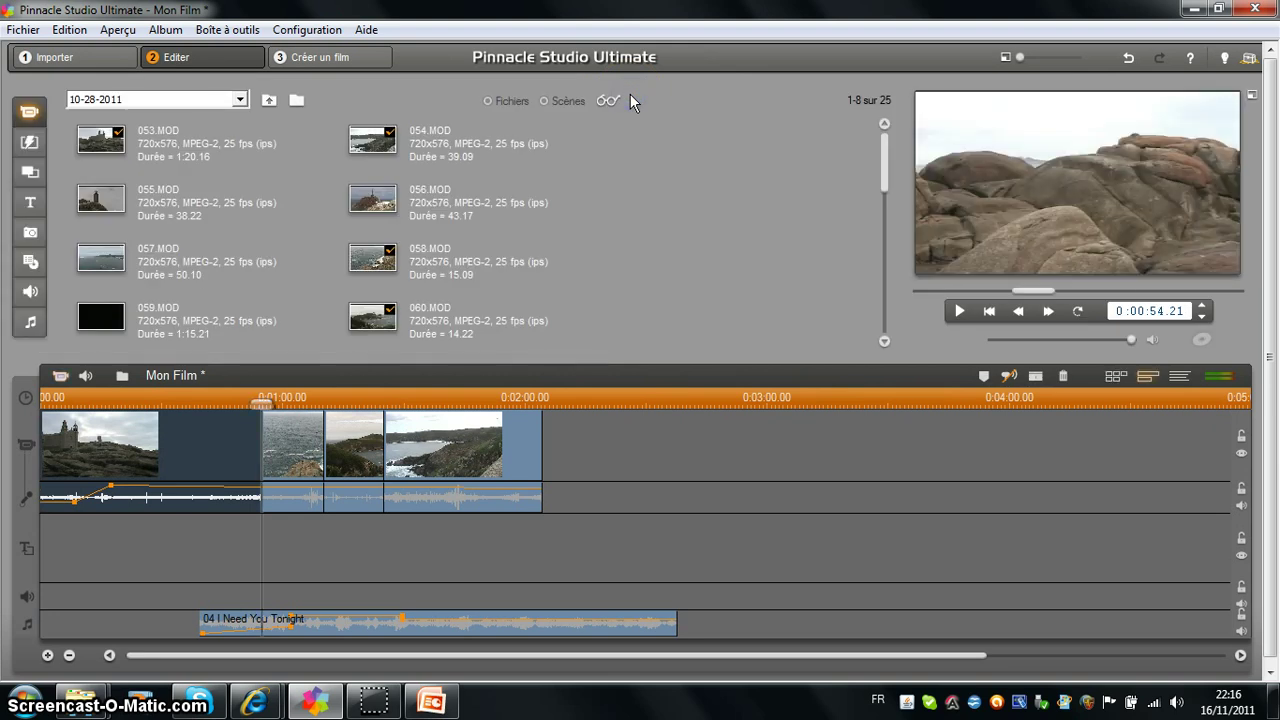
# - Trim the music clip 04 I Need You Tonight to start at 0:00:41.21 and end at 0:01:03.12
pyautogui.moveTo(208, 481); pyautogui.dragTo(244, 435)
pyautogui.click(316, 626)
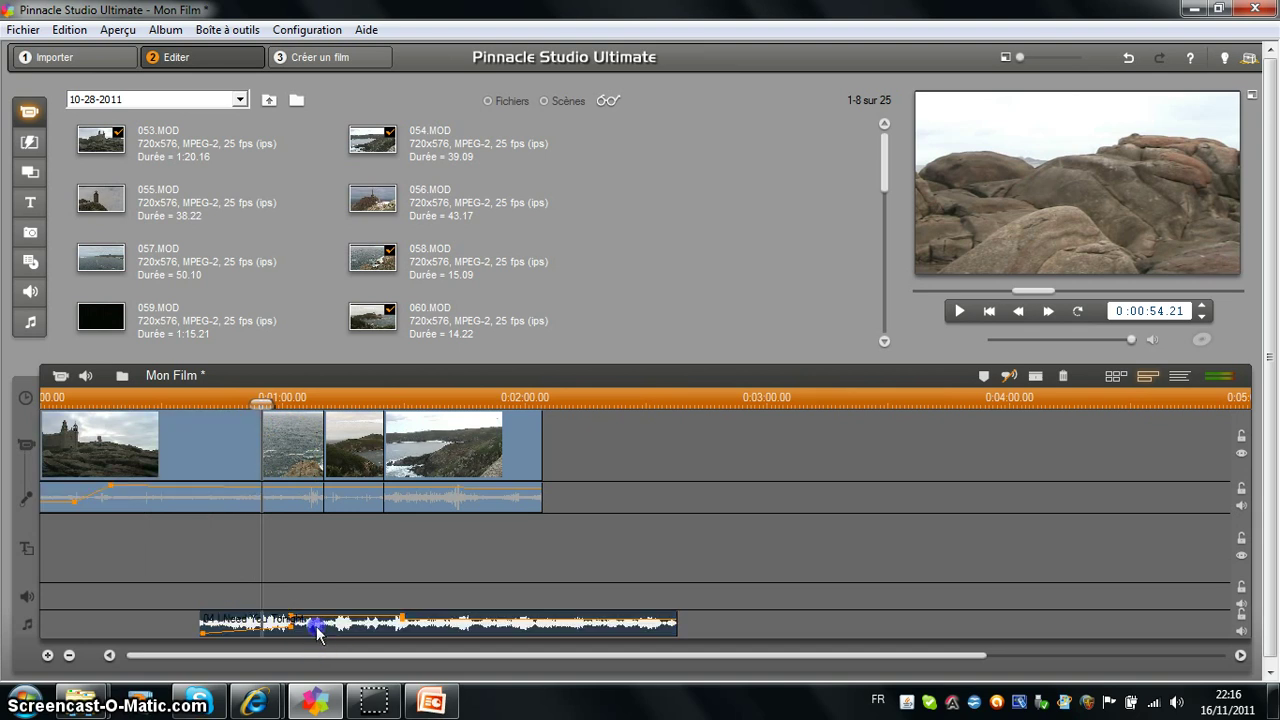
pyautogui.doubleClick(316, 627)
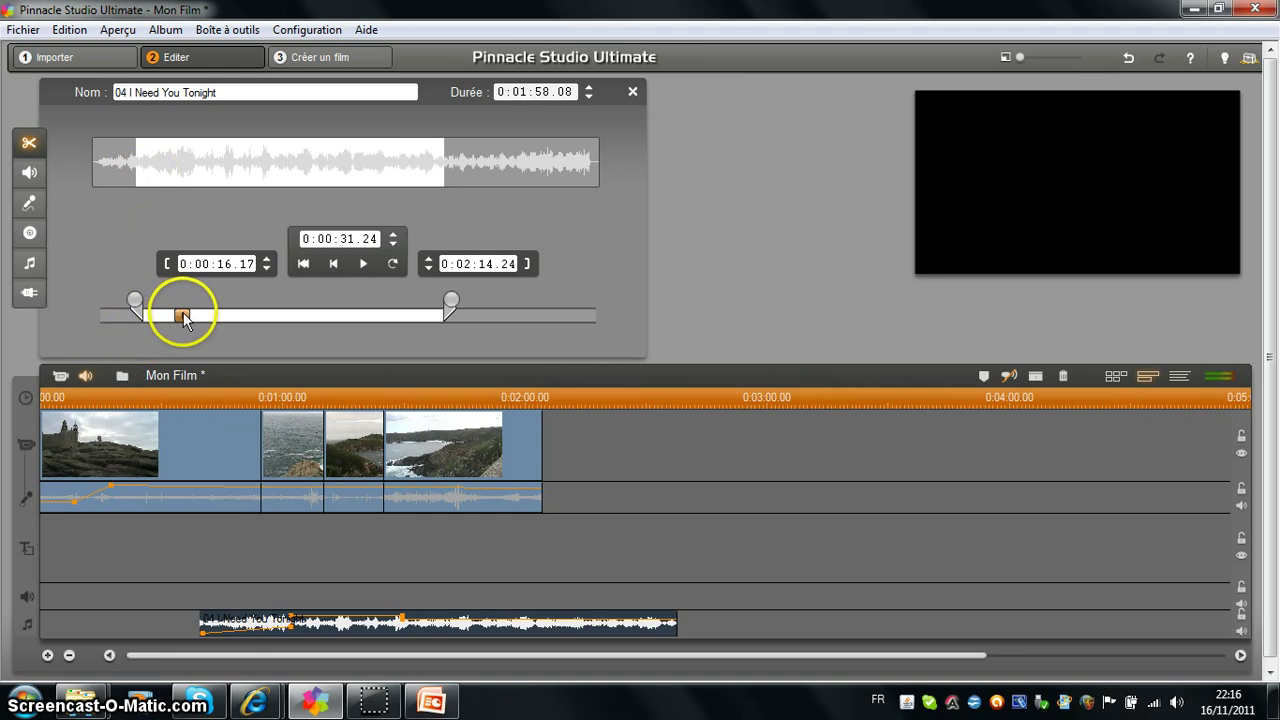
pyautogui.moveTo(137, 298); pyautogui.dragTo(155, 297)
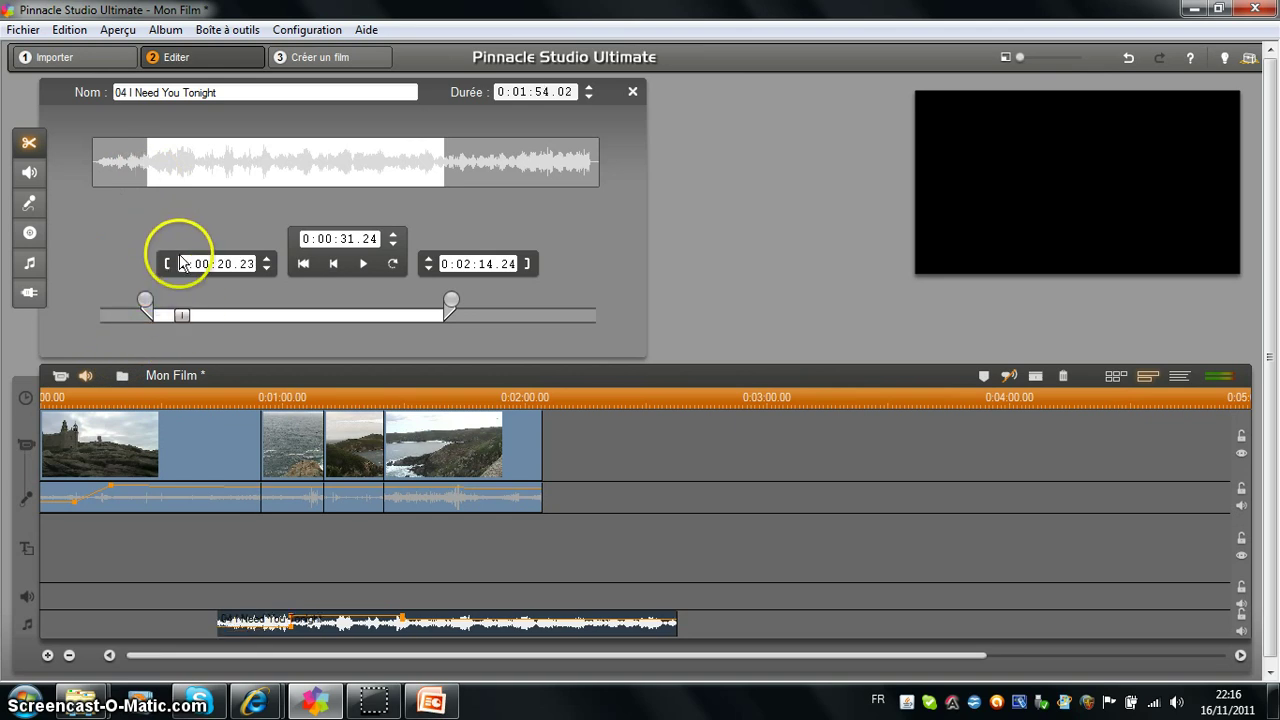
pyautogui.moveTo(146, 299)
pyautogui.mouseDown()
pyautogui.moveTo(200, 299)
pyautogui.moveTo(234, 322)
pyautogui.moveTo(217, 317)
pyautogui.mouseUp()
pyautogui.moveTo(447, 298); pyautogui.dragTo(269, 317)
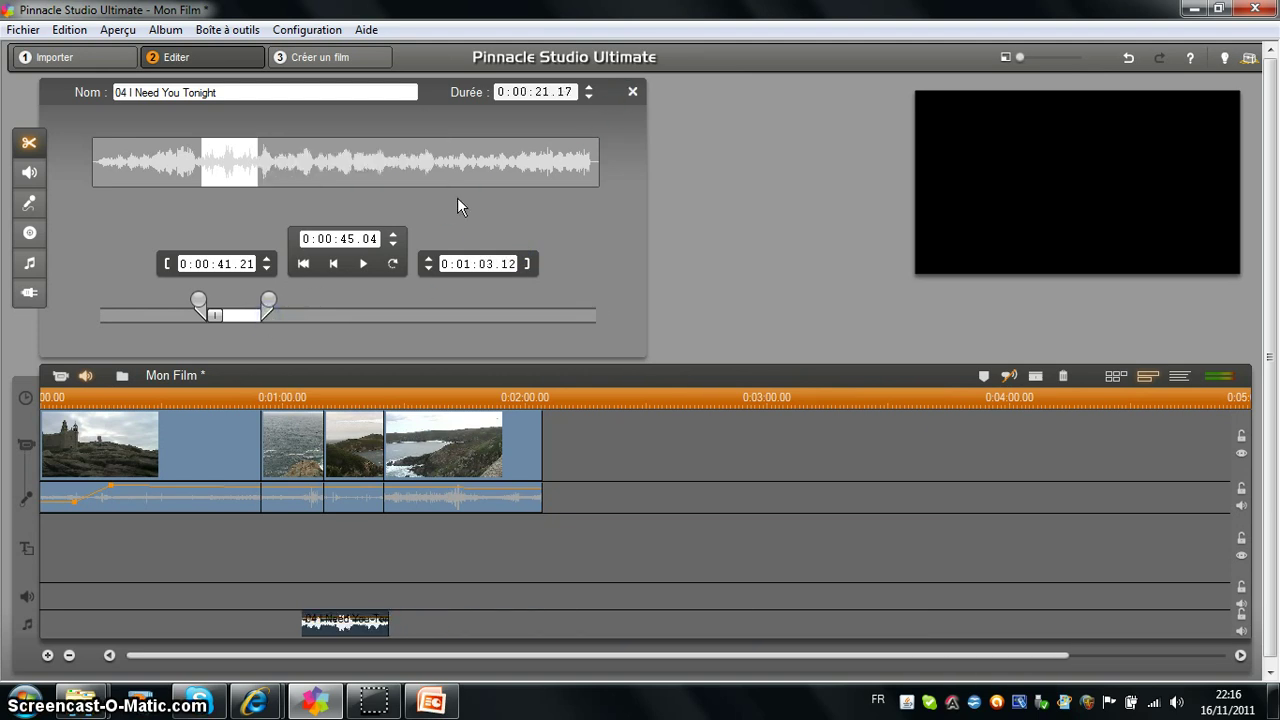
pyautogui.click(632, 93)
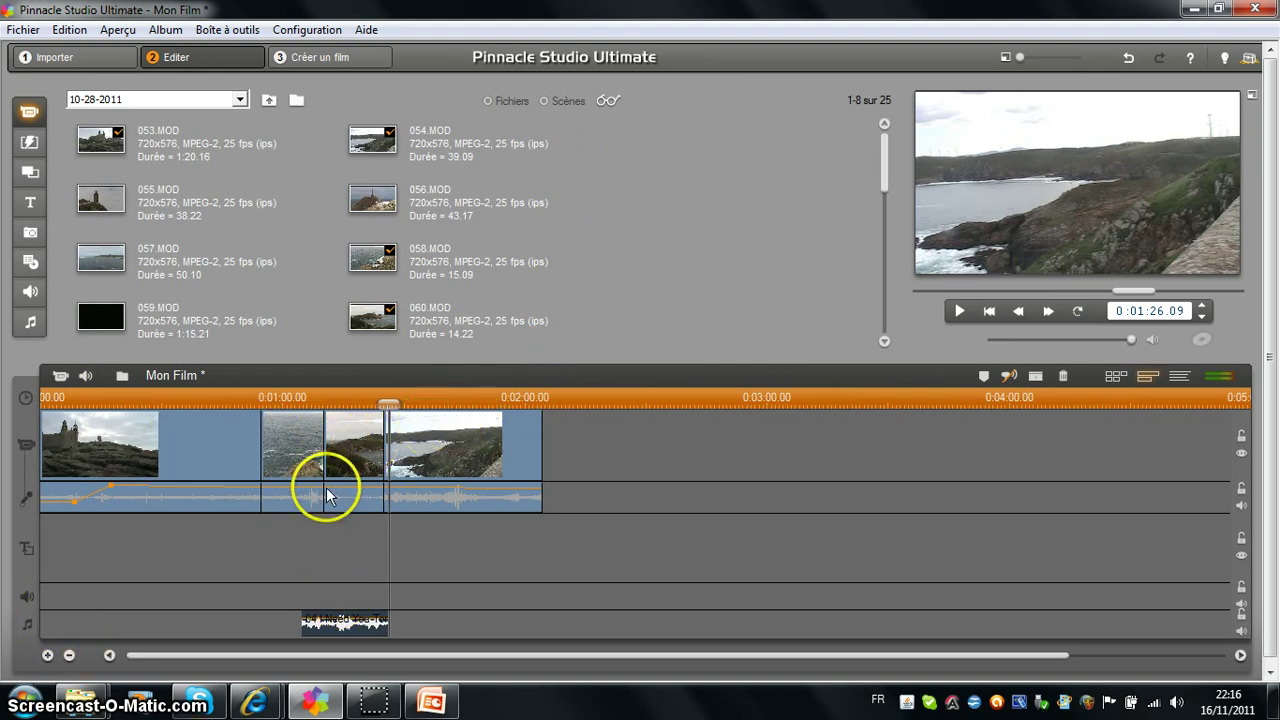
# - Place the playhead inside the last video clip at about 0:01:42.14
pyautogui.click(47, 655)
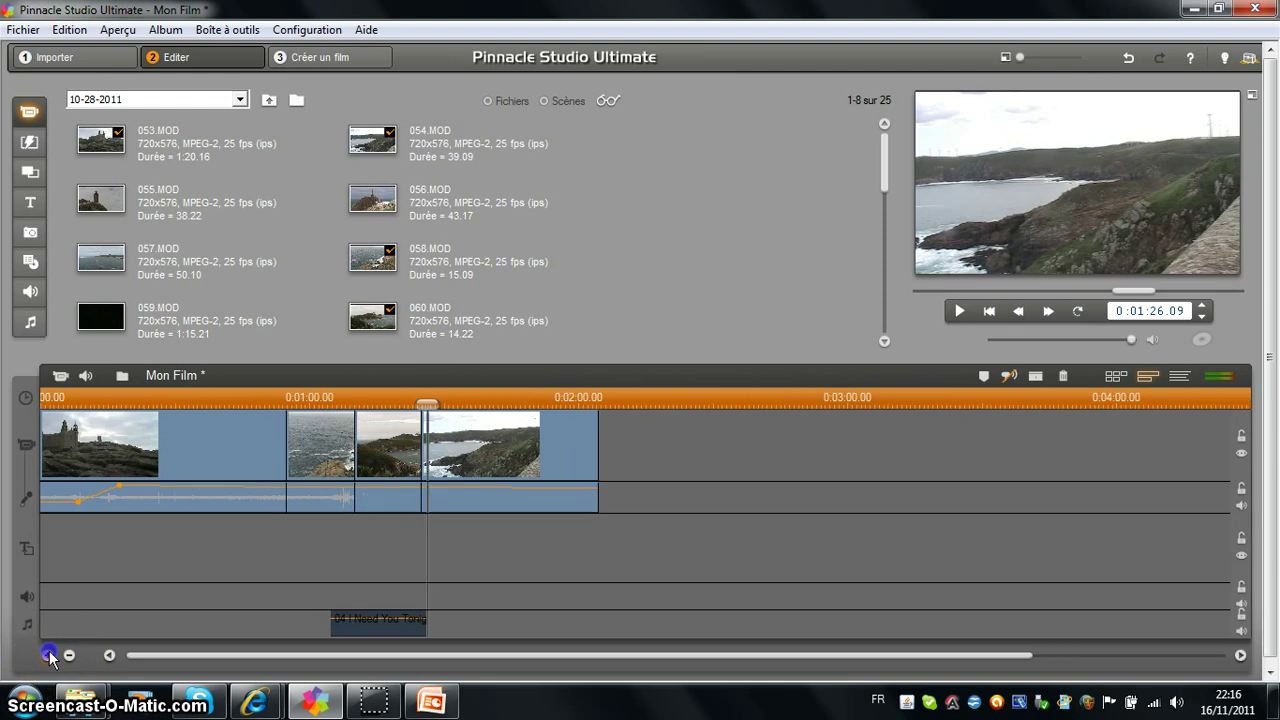
pyautogui.click(47, 655)
pyautogui.click(47, 655)
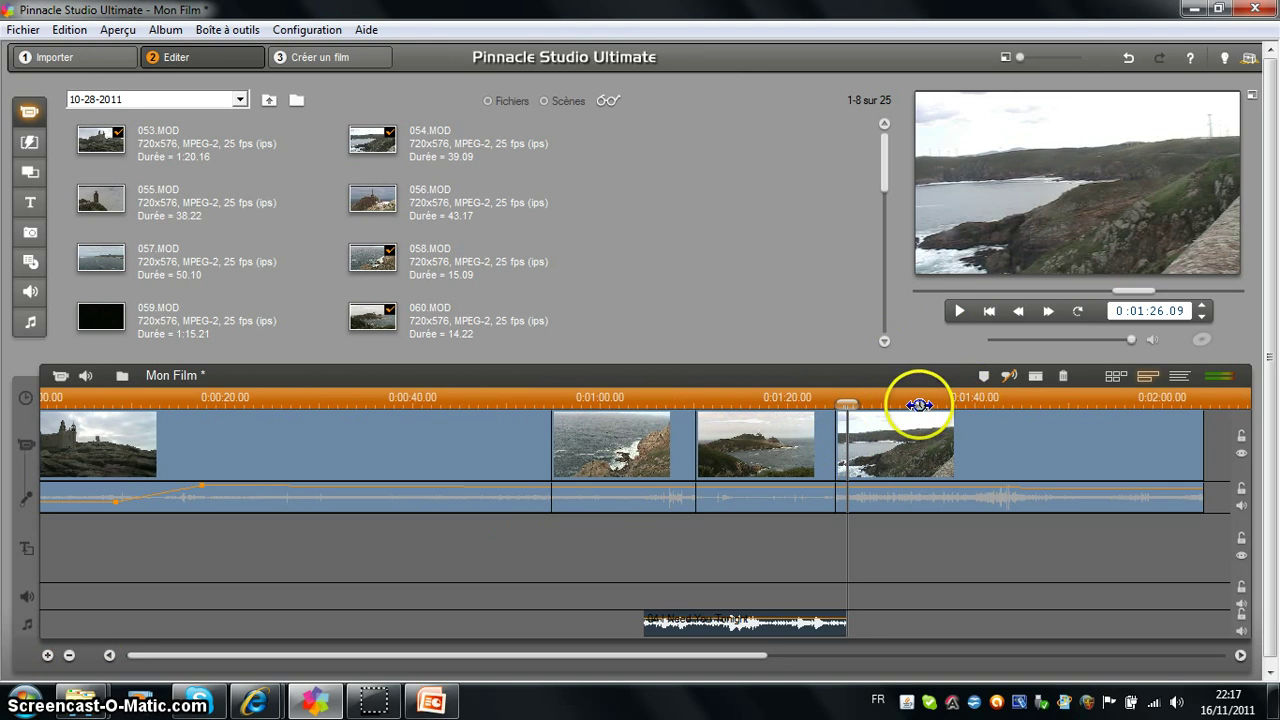
pyautogui.moveTo(860, 402); pyautogui.dragTo(1004, 404)
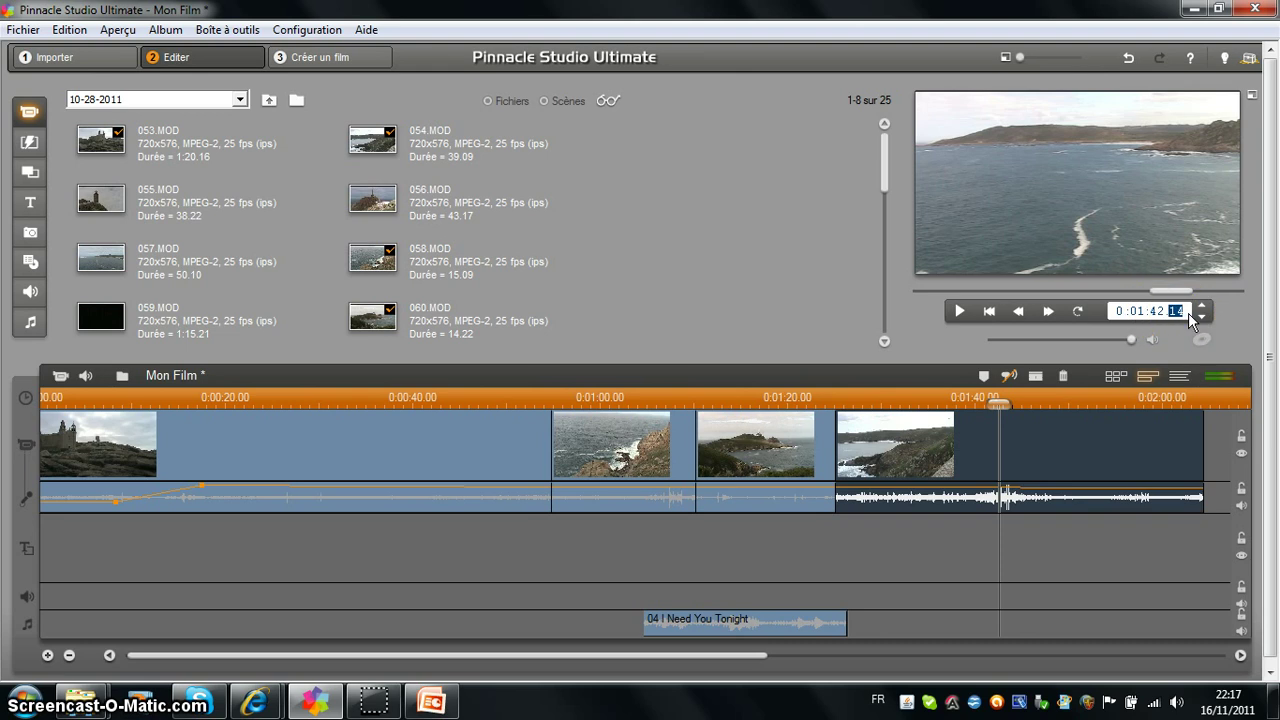
# - Enter 25 repeatedly as the playhead's frame value, resetting the seconds to 42 in between, and finish at 0:01:44.00
pyautogui.write('25')
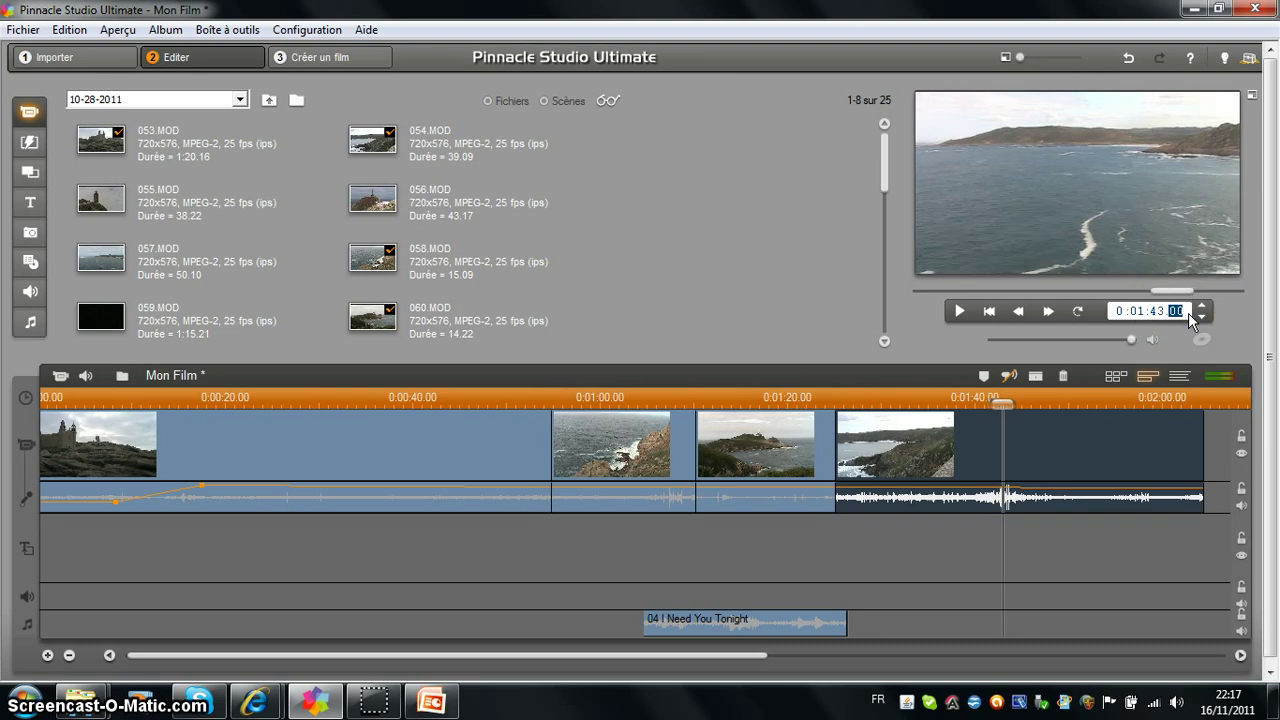
pyautogui.write('25')
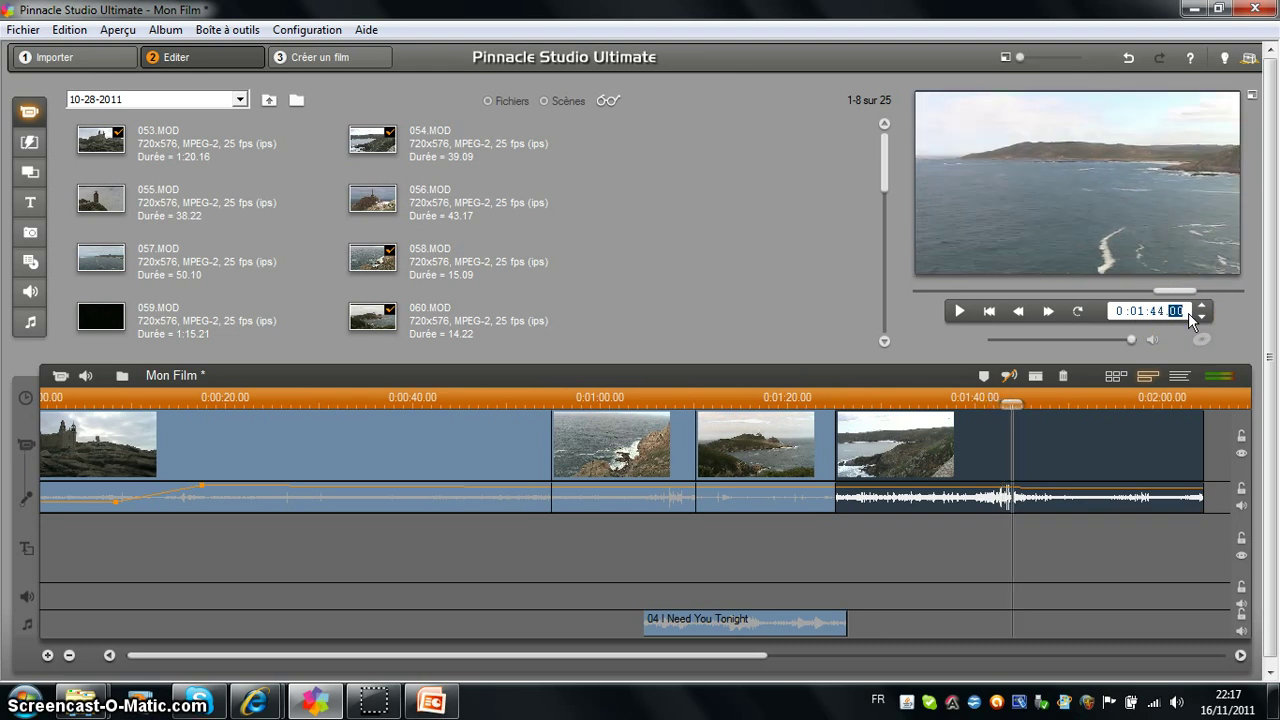
pyautogui.moveTo(1188, 313); pyautogui.dragTo(1160, 315)
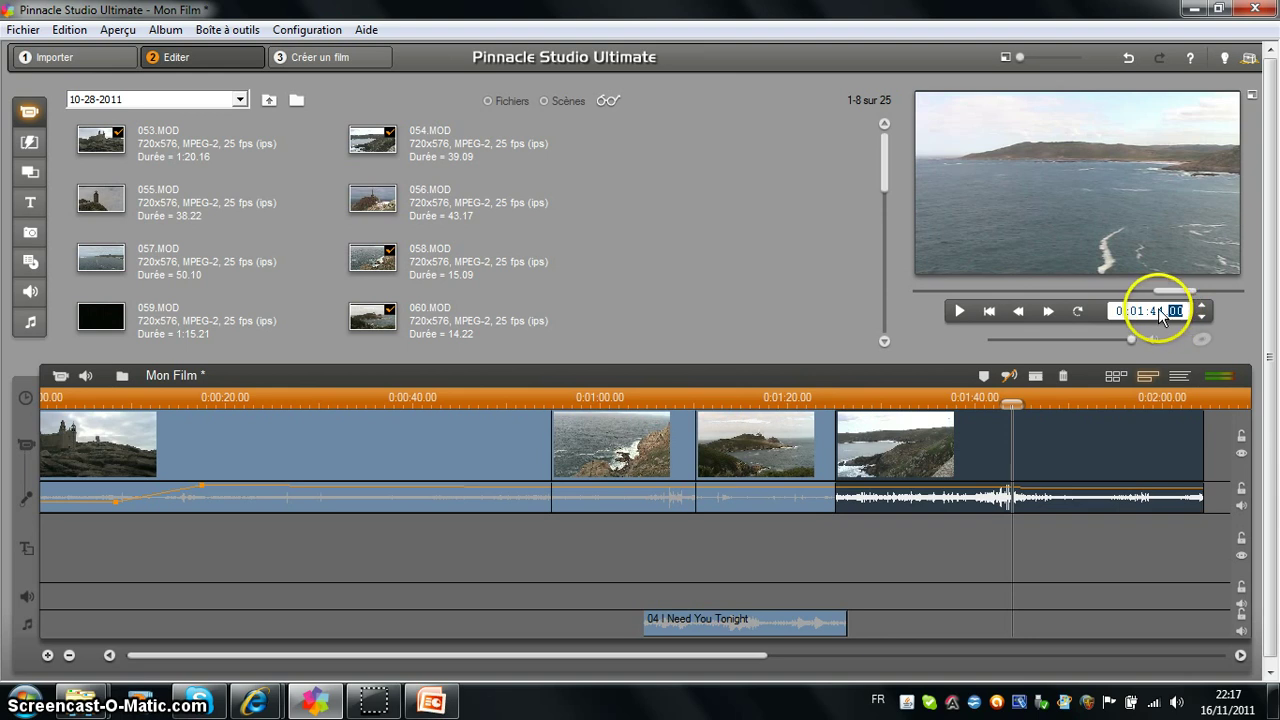
pyautogui.write('42')
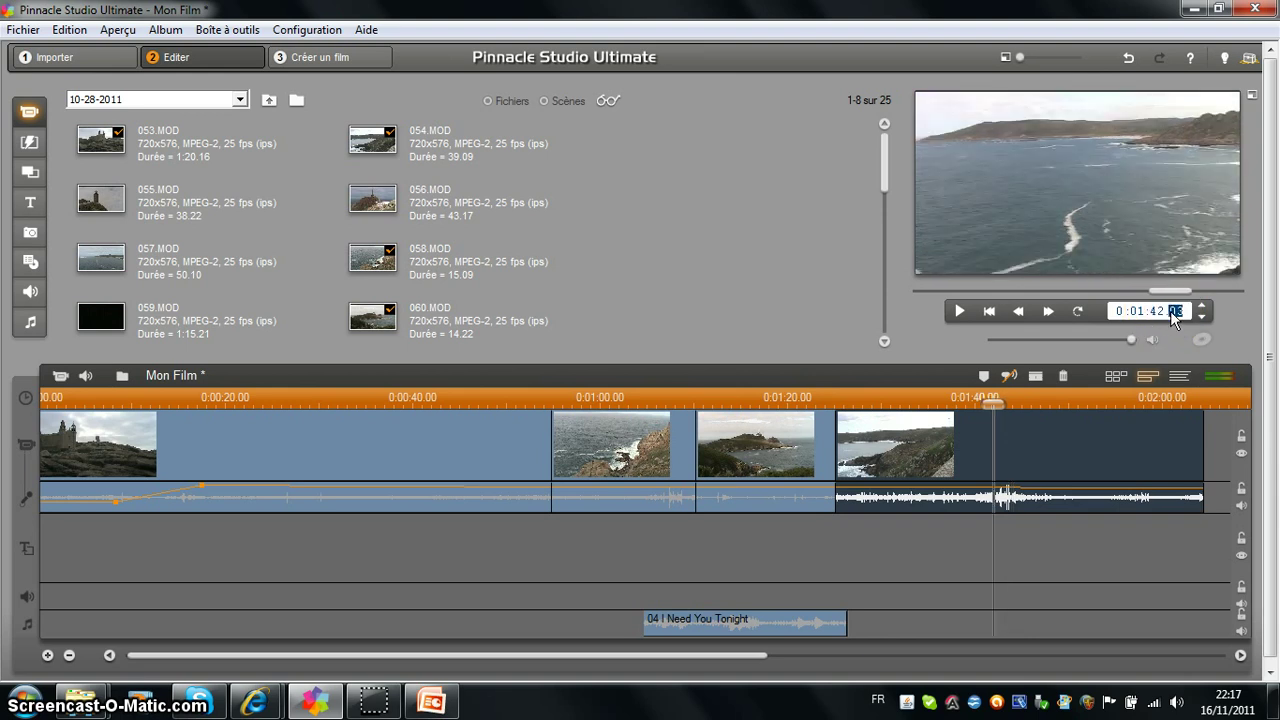
pyautogui.write('25')
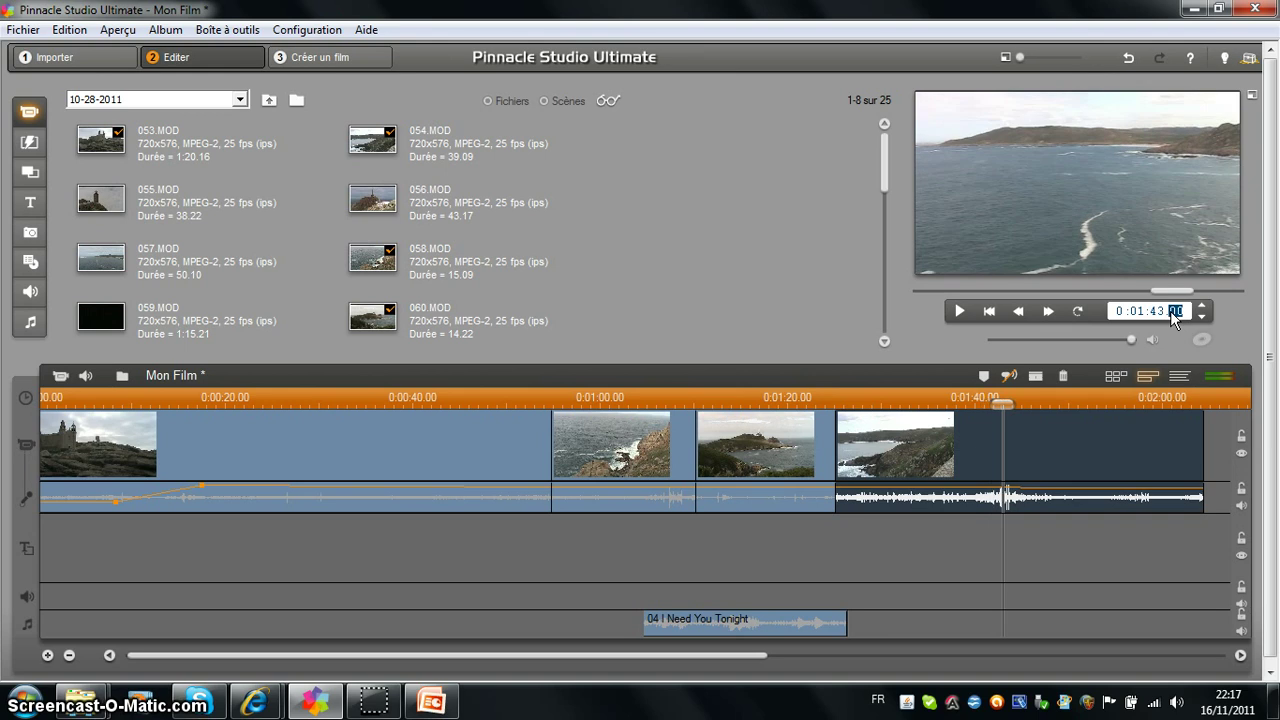
pyautogui.write('25')
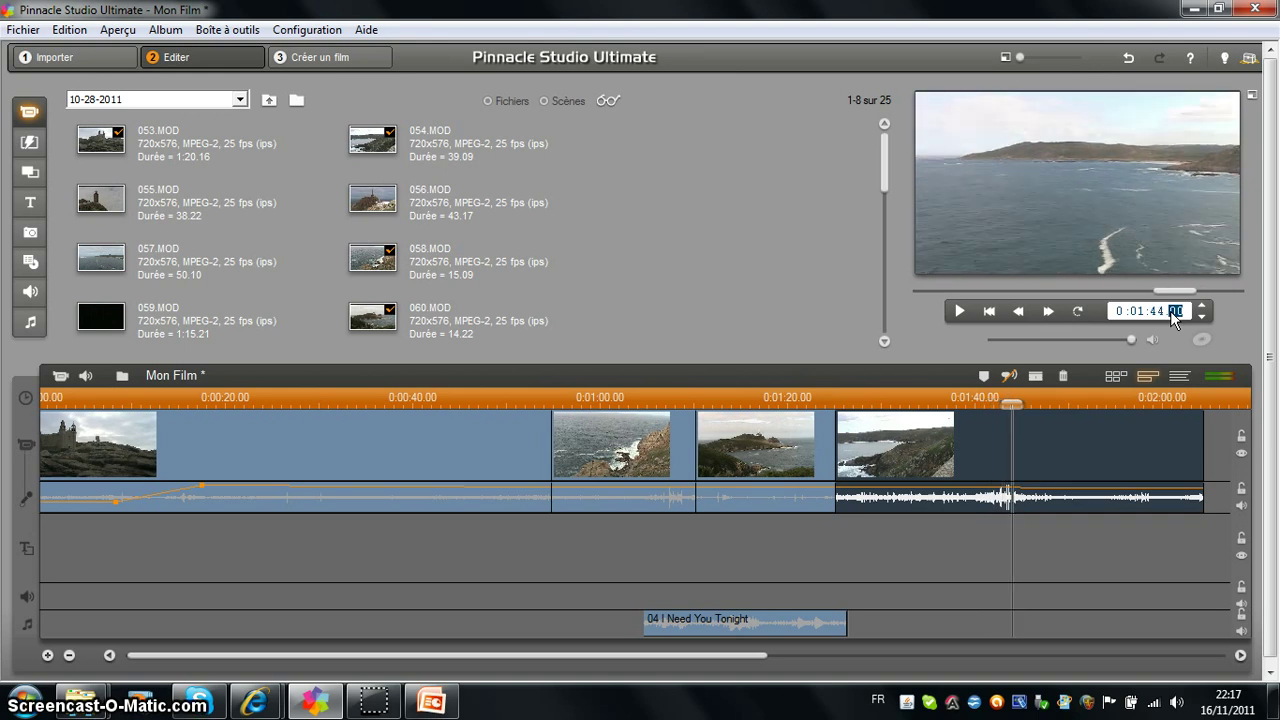
# - Step the playhead back frame by frame within the last video clip to 0:01:43.19
pyautogui.click(1200, 308)
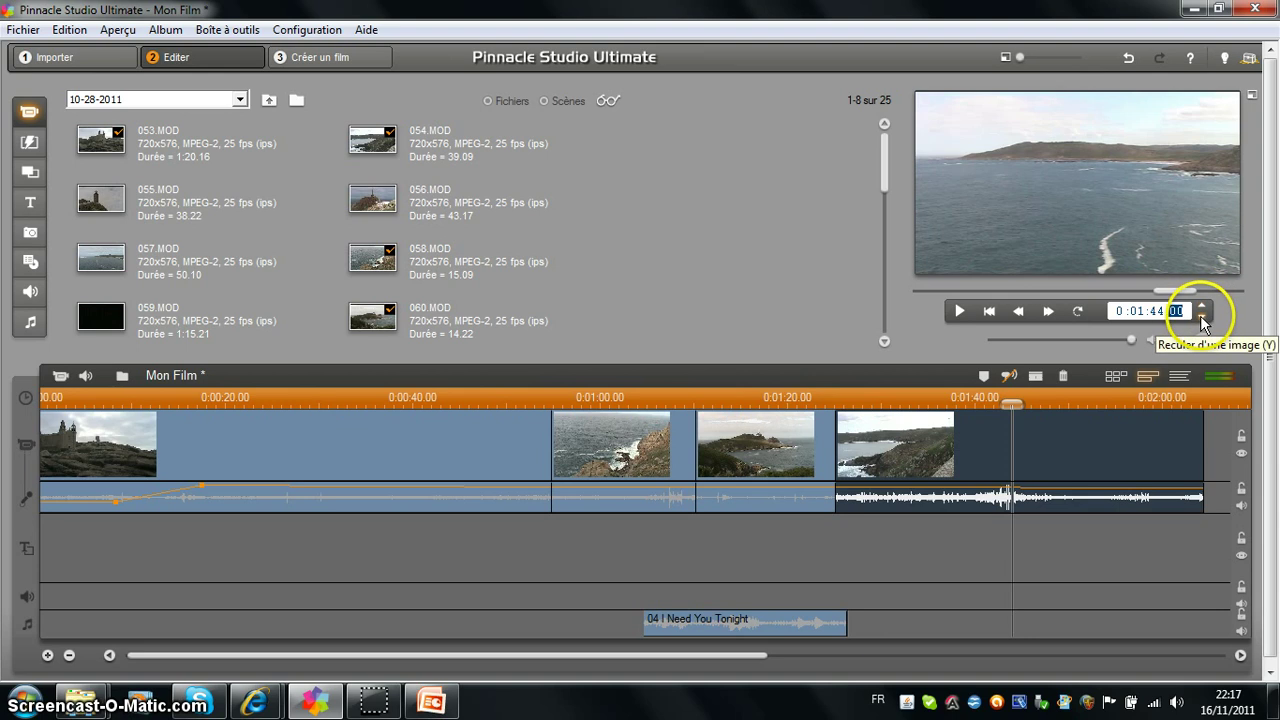
pyautogui.click(1202, 318)
pyautogui.click(1202, 318)
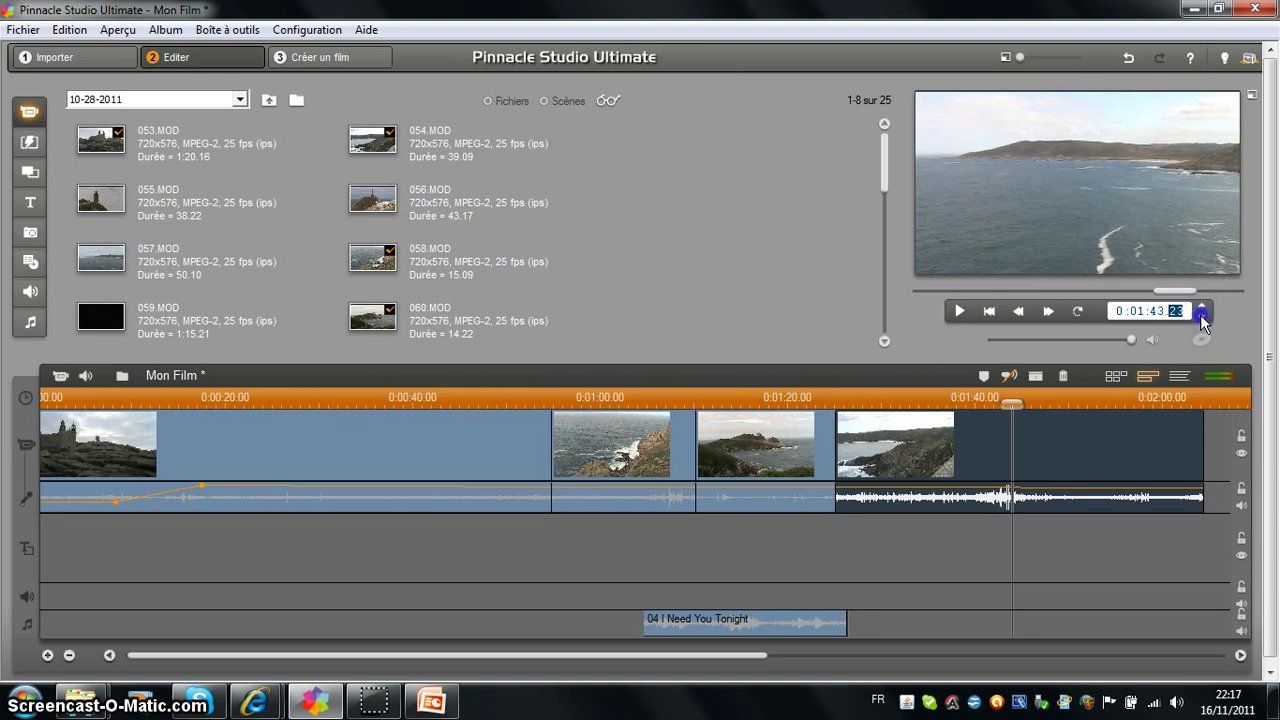
pyautogui.click(1202, 318)
pyautogui.click(1202, 318)
pyautogui.click(1202, 318)
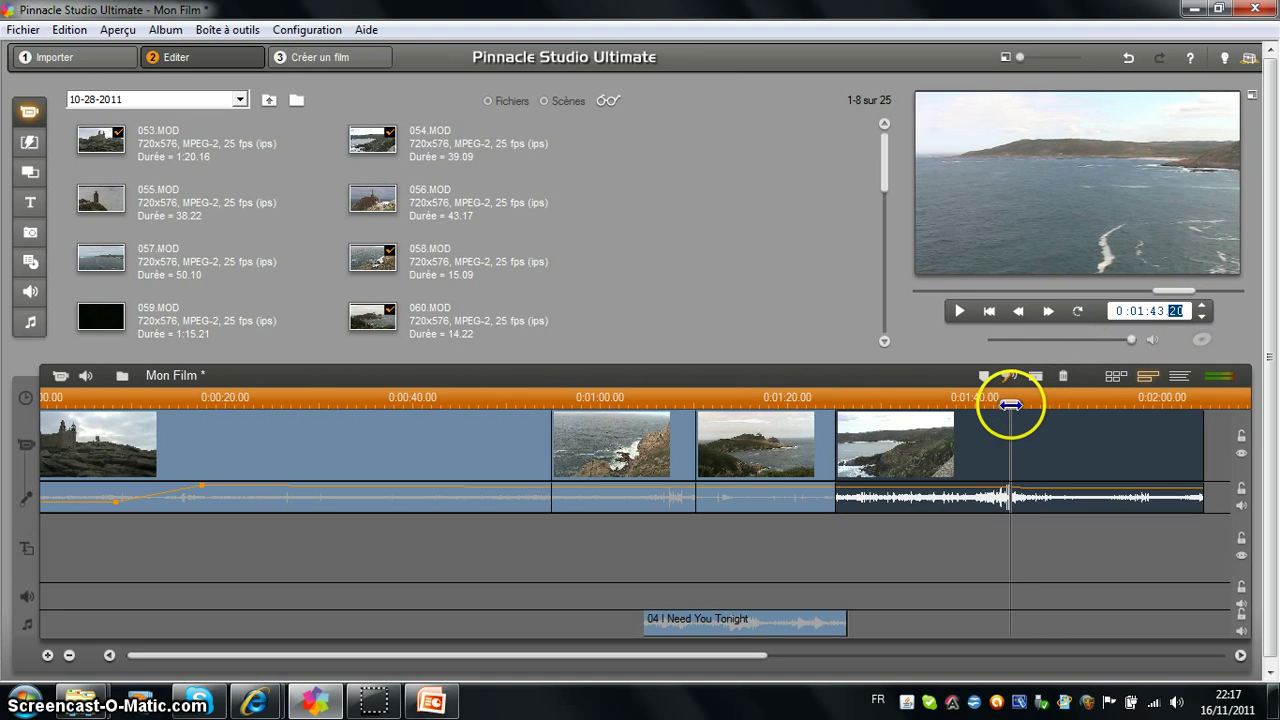
pyautogui.click(1010, 405)
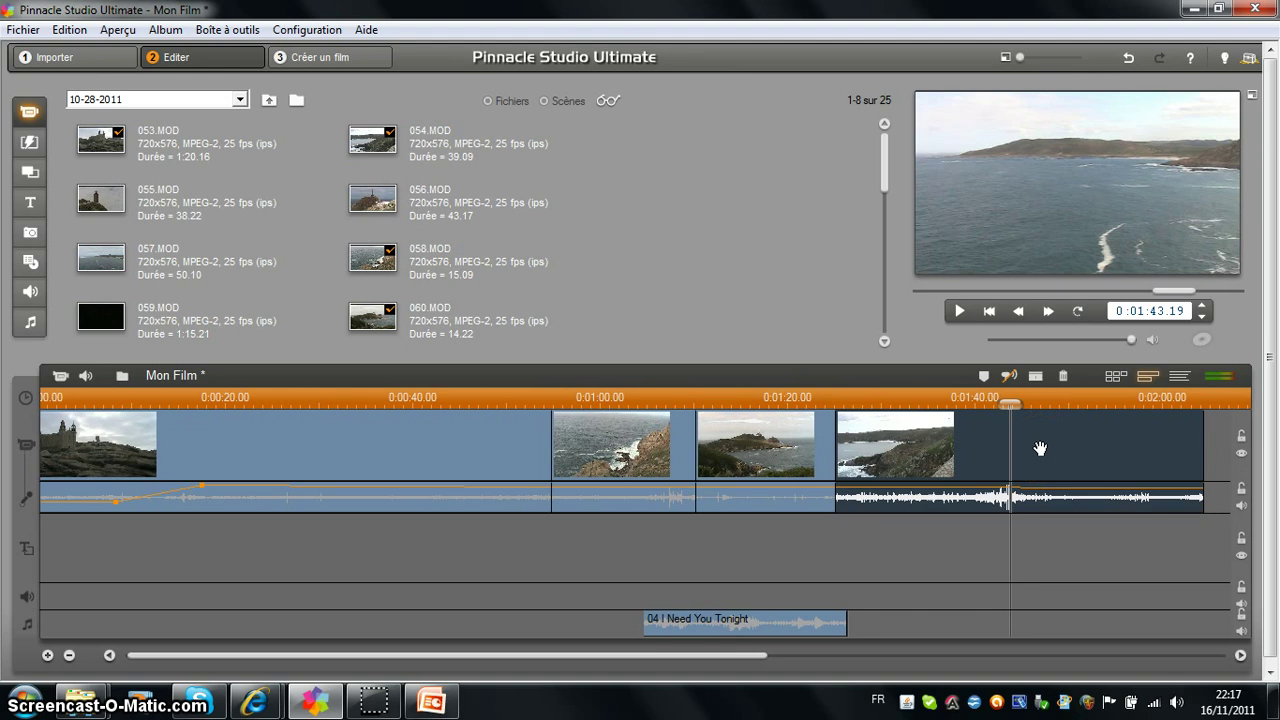
# - Split the last video clip at 0:01:43.24 and delete the part after the cut
pyautogui.rightClick(1040, 449)
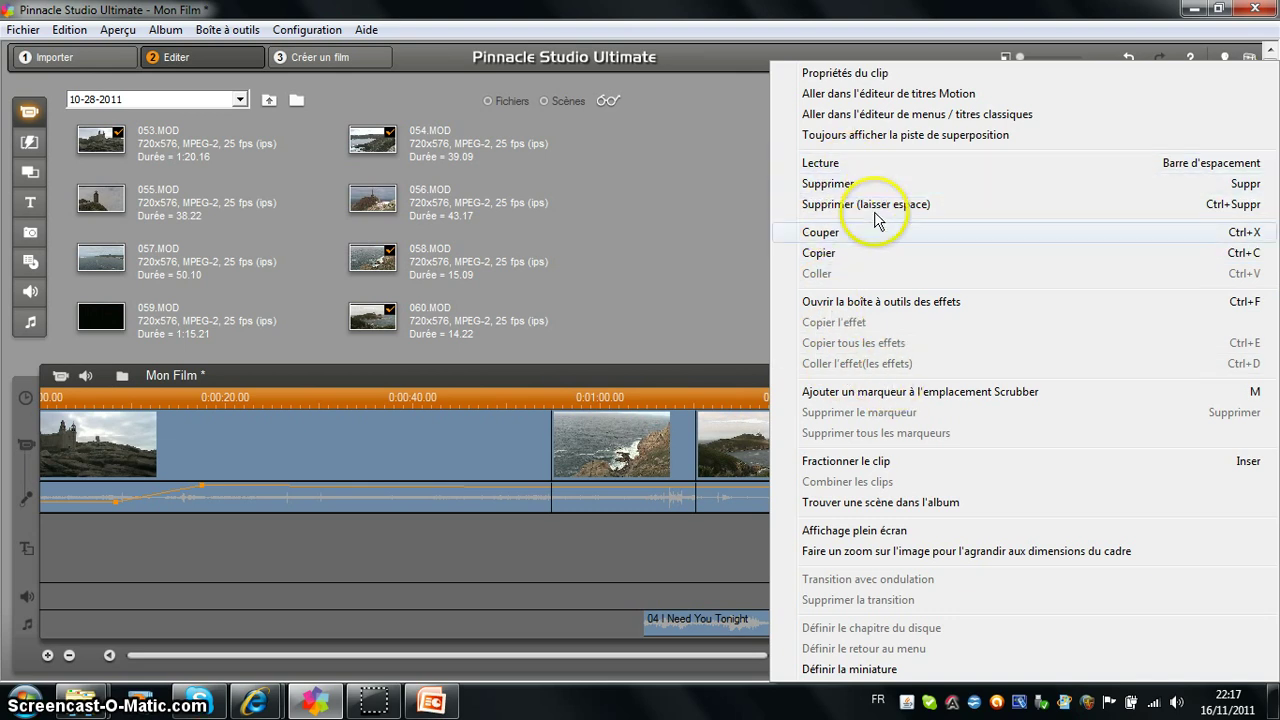
pyautogui.click(723, 371)
pyautogui.moveTo(996, 409); pyautogui.dragTo(1014, 404)
pyautogui.click(1043, 429)
pyautogui.rightClick(1040, 431)
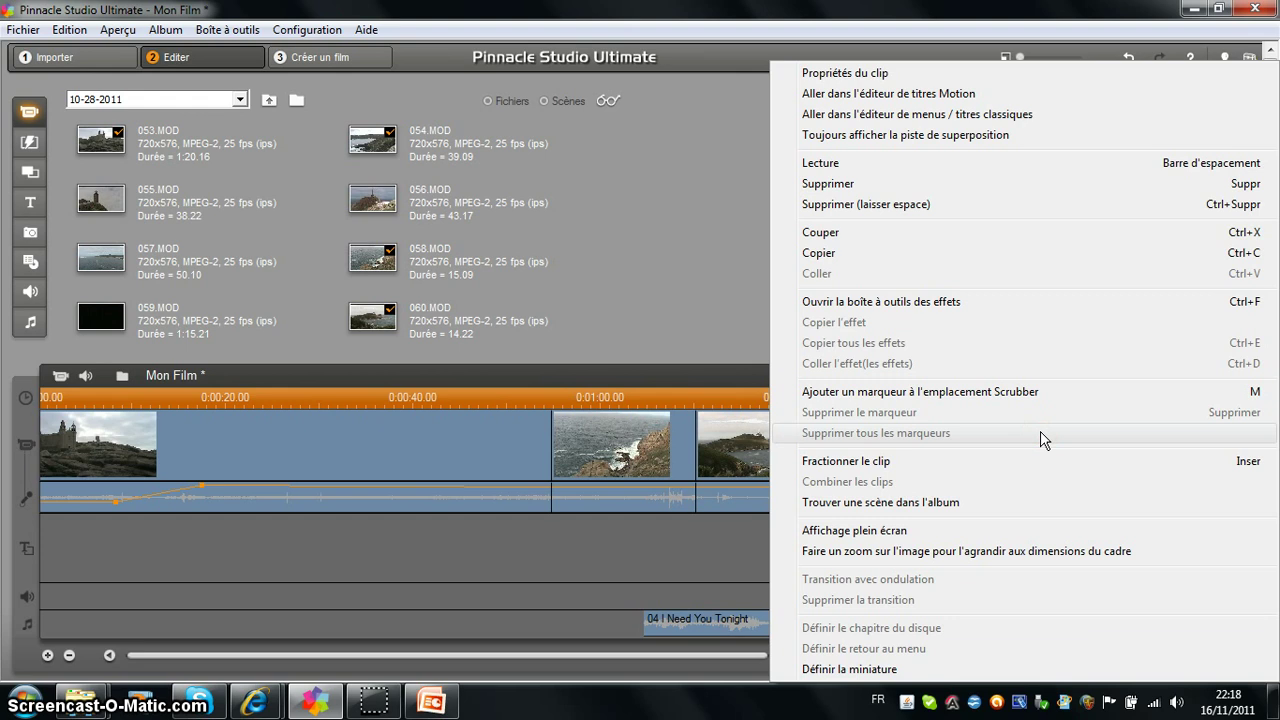
pyautogui.click(1040, 431)
pyautogui.hotkey('alt', 'p')
pyautogui.rightClick(1045, 429)
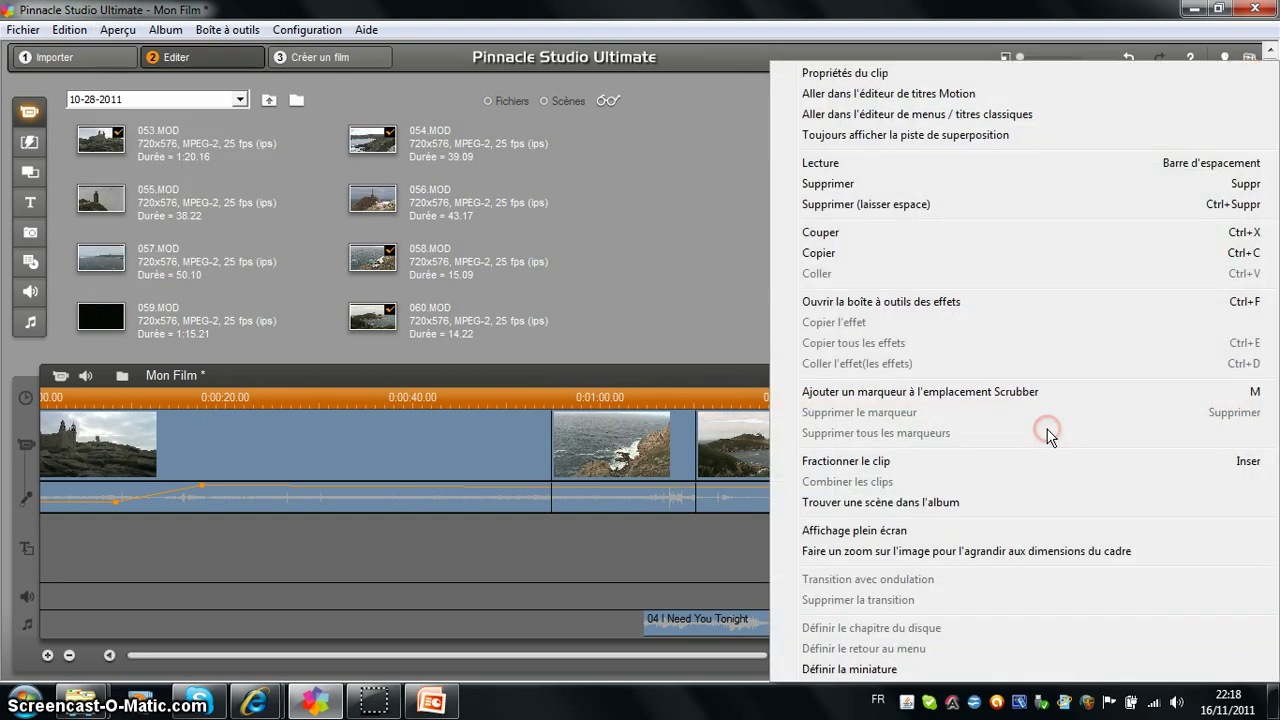
pyautogui.click(855, 333)
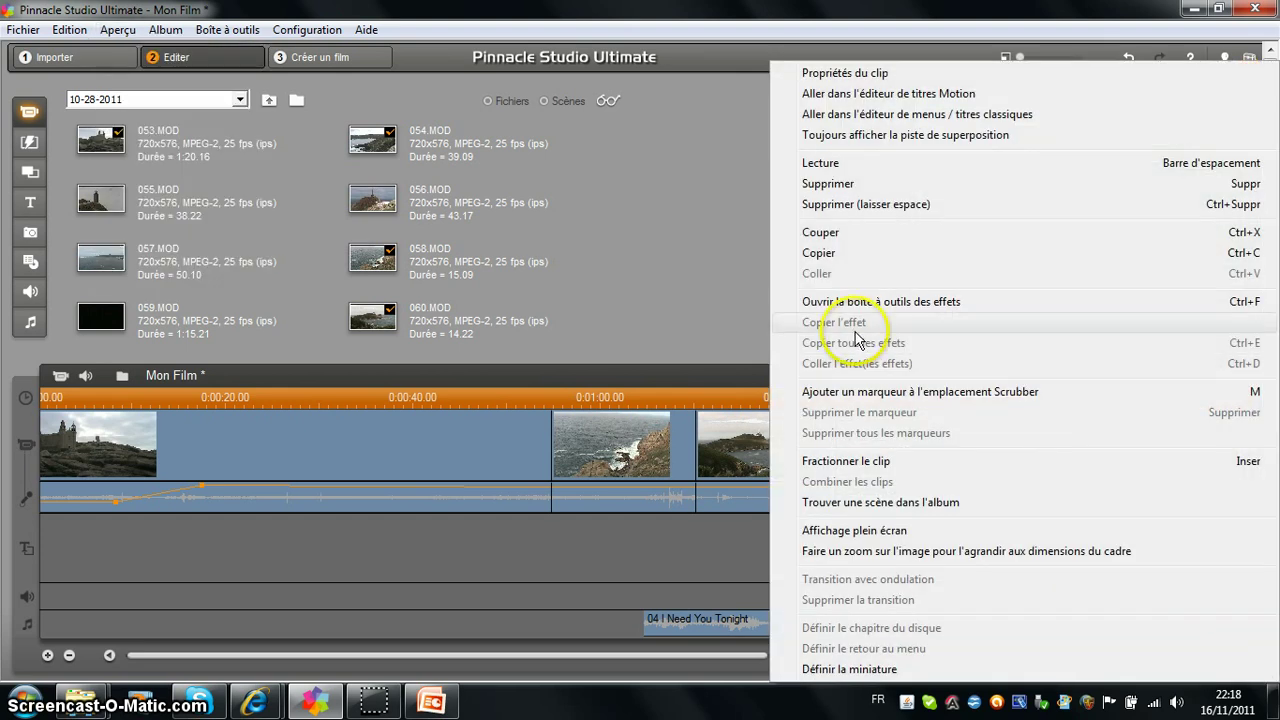
pyautogui.click(848, 461)
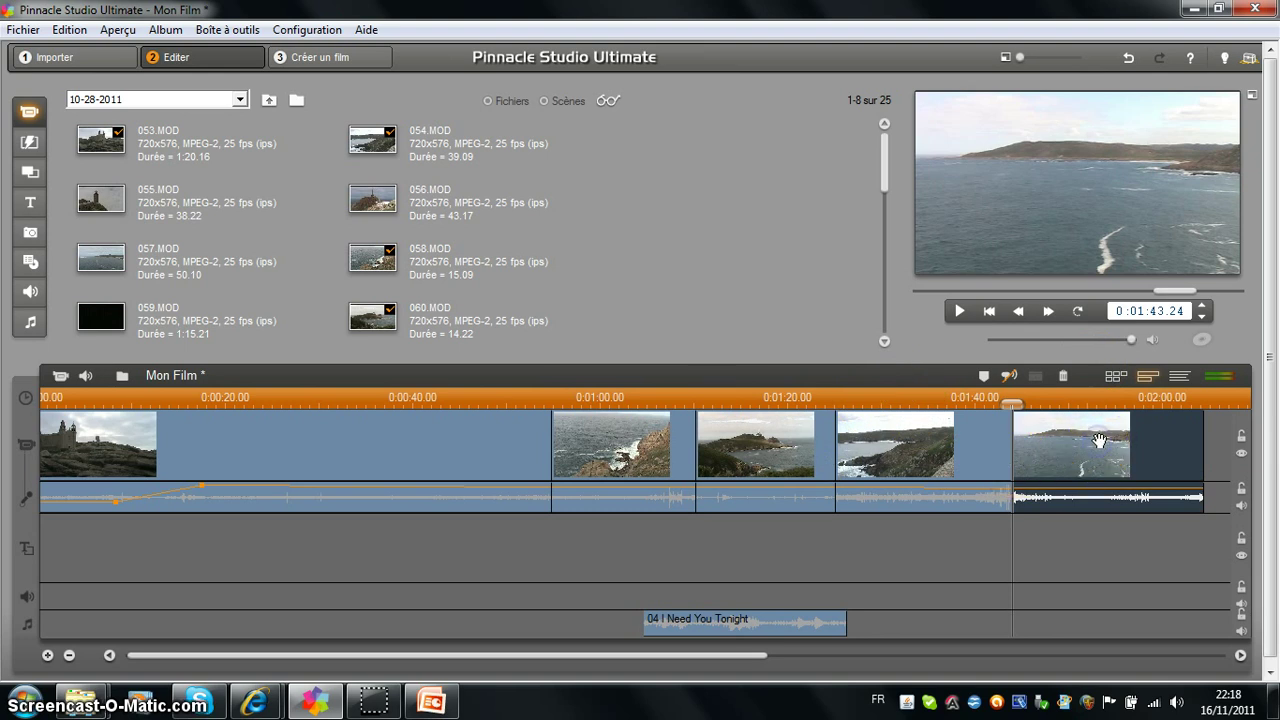
pyautogui.click(1133, 456)
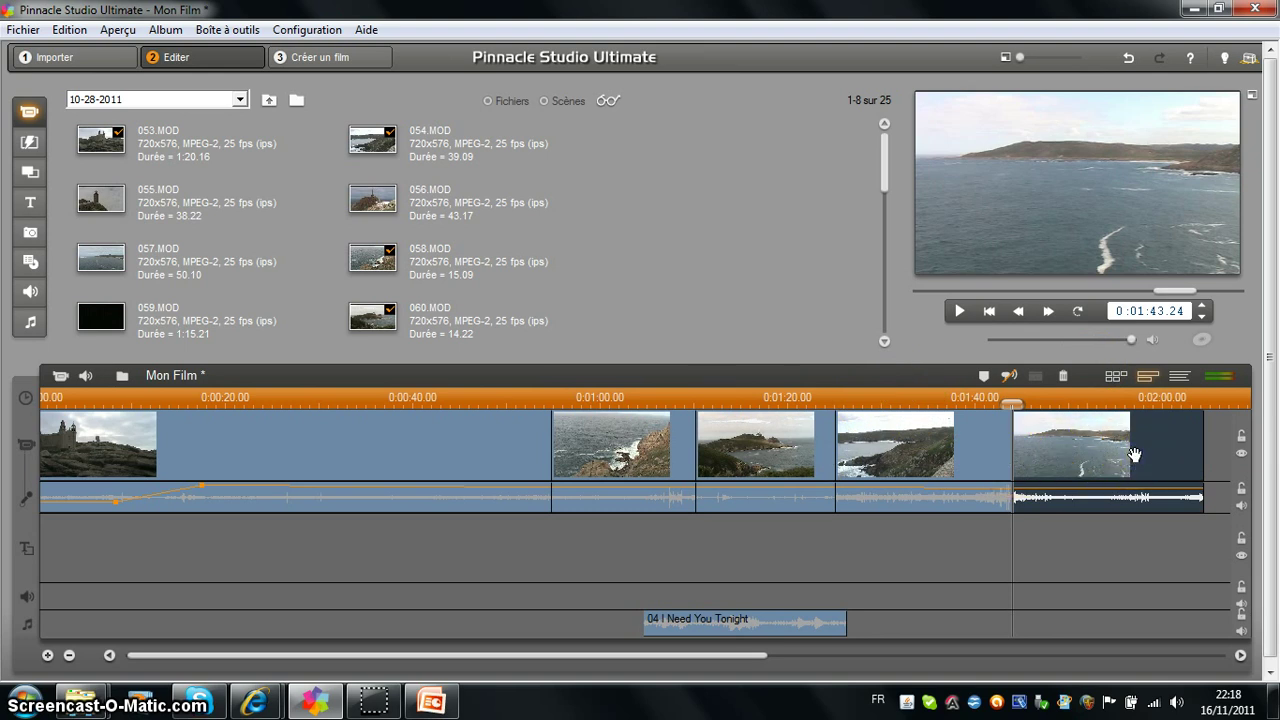
pyautogui.press('Delete')
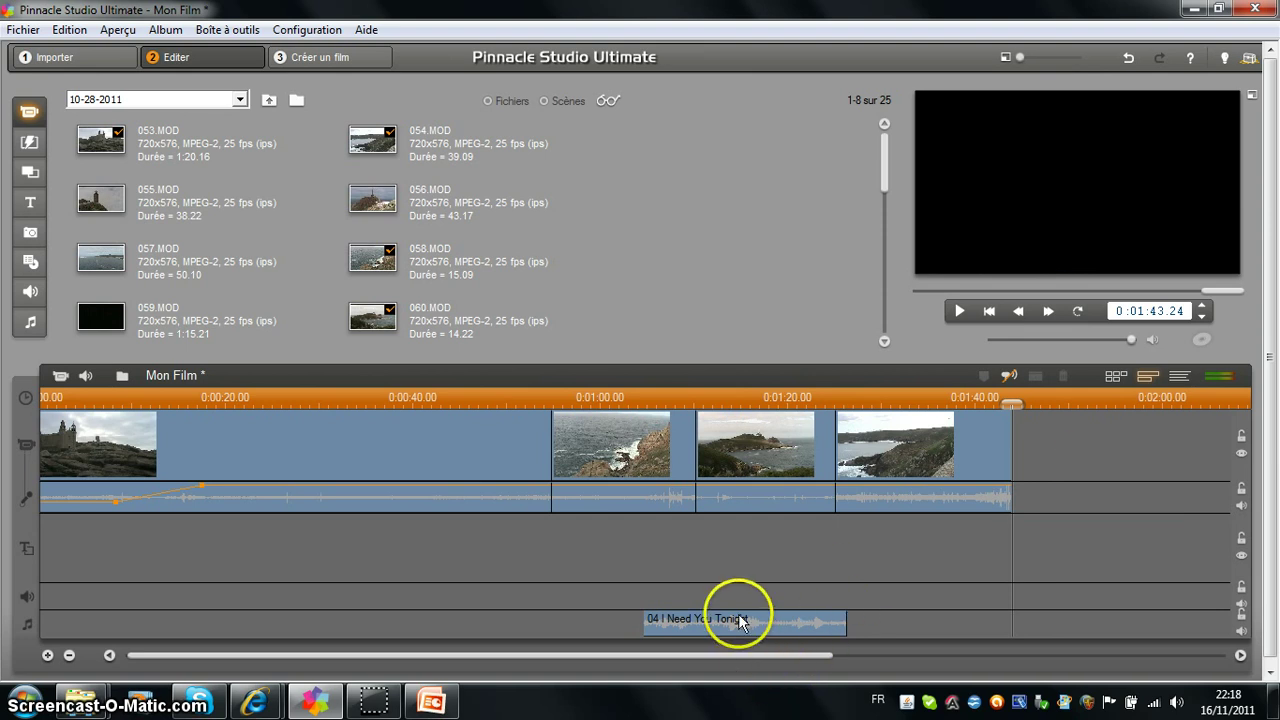
# - Split the music clip at 0:01:12.22 and delete the part after the cut
pyautogui.moveTo(722, 397); pyautogui.dragTo(700, 397)
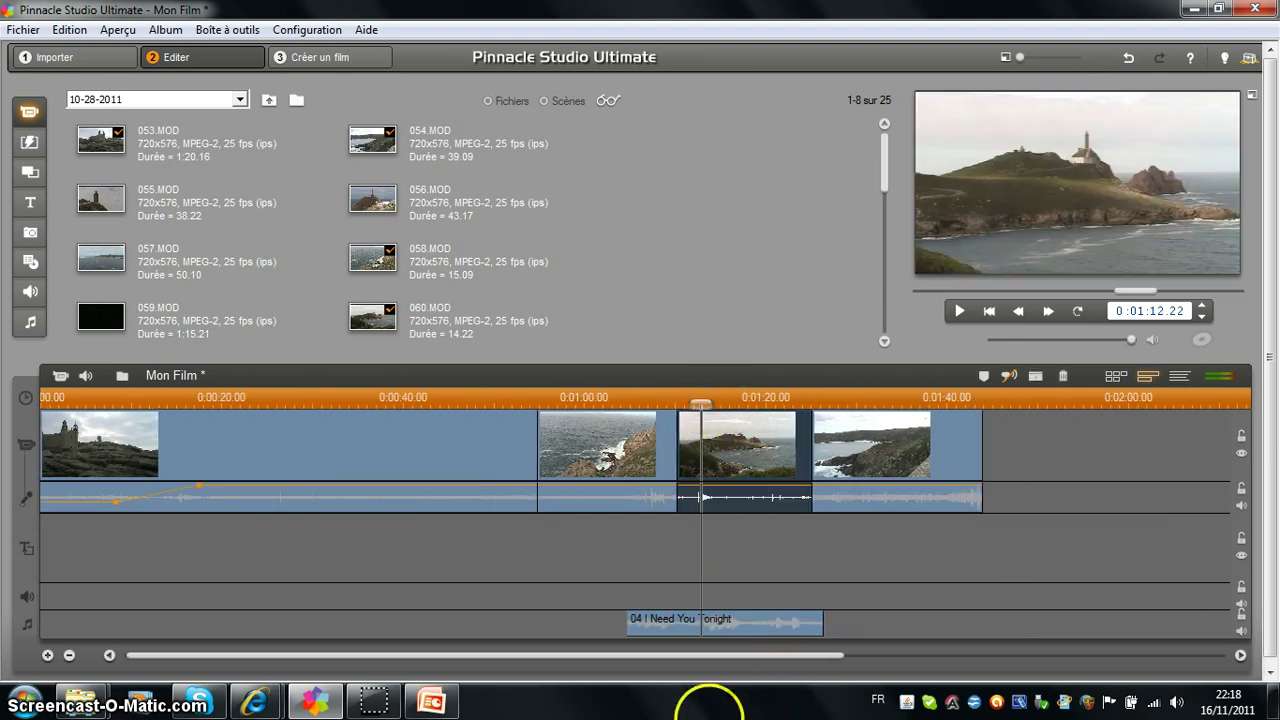
pyautogui.click(720, 625)
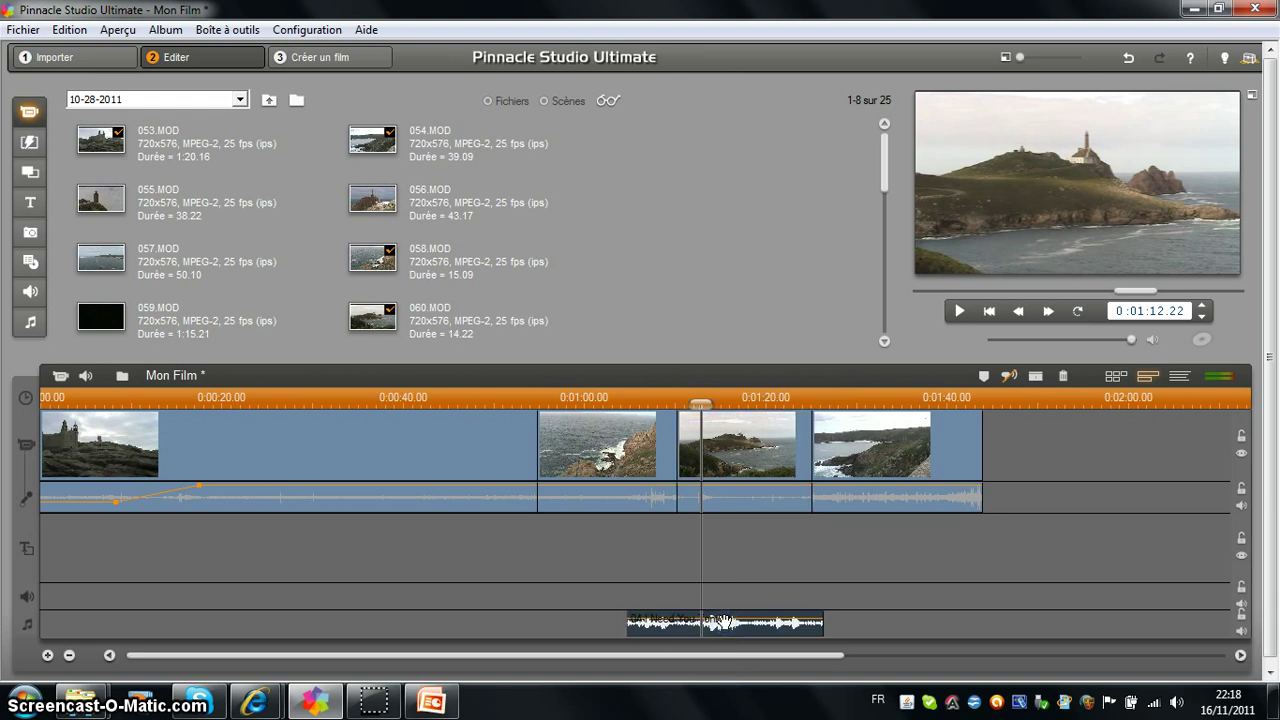
pyautogui.rightClick(723, 621)
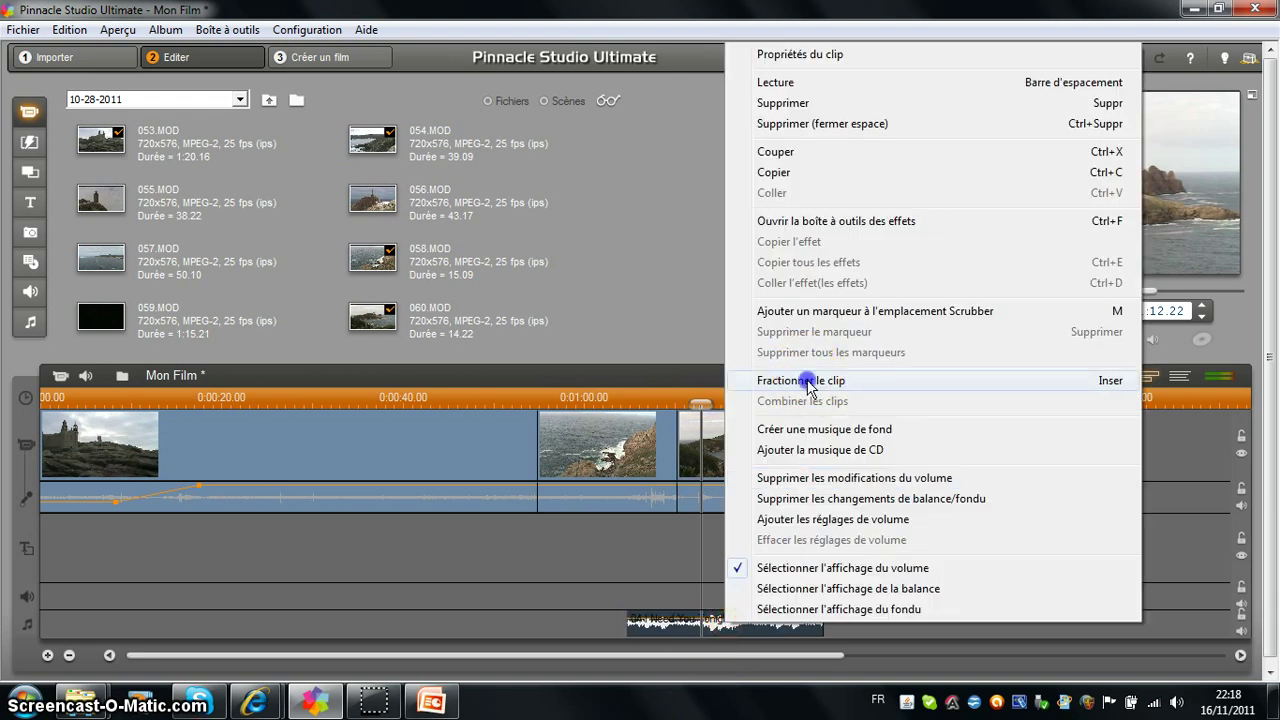
pyautogui.click(807, 381)
pyautogui.click(736, 626)
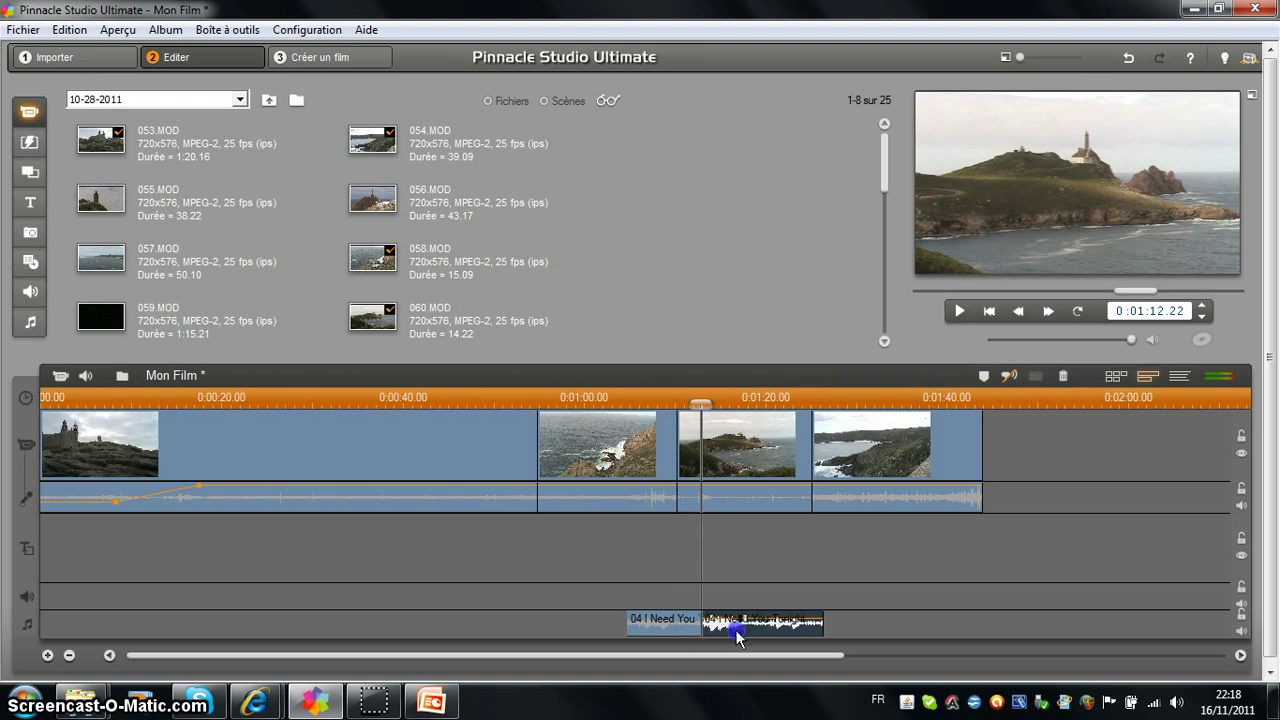
pyautogui.press('Delete')
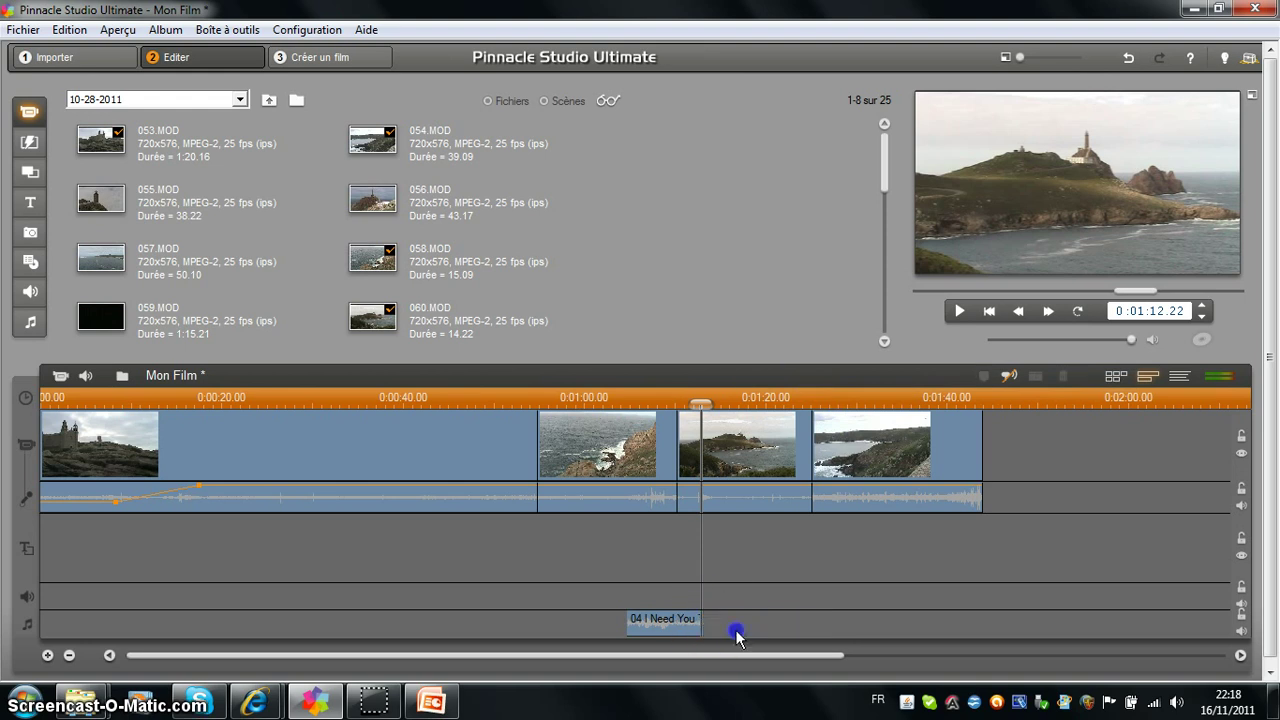